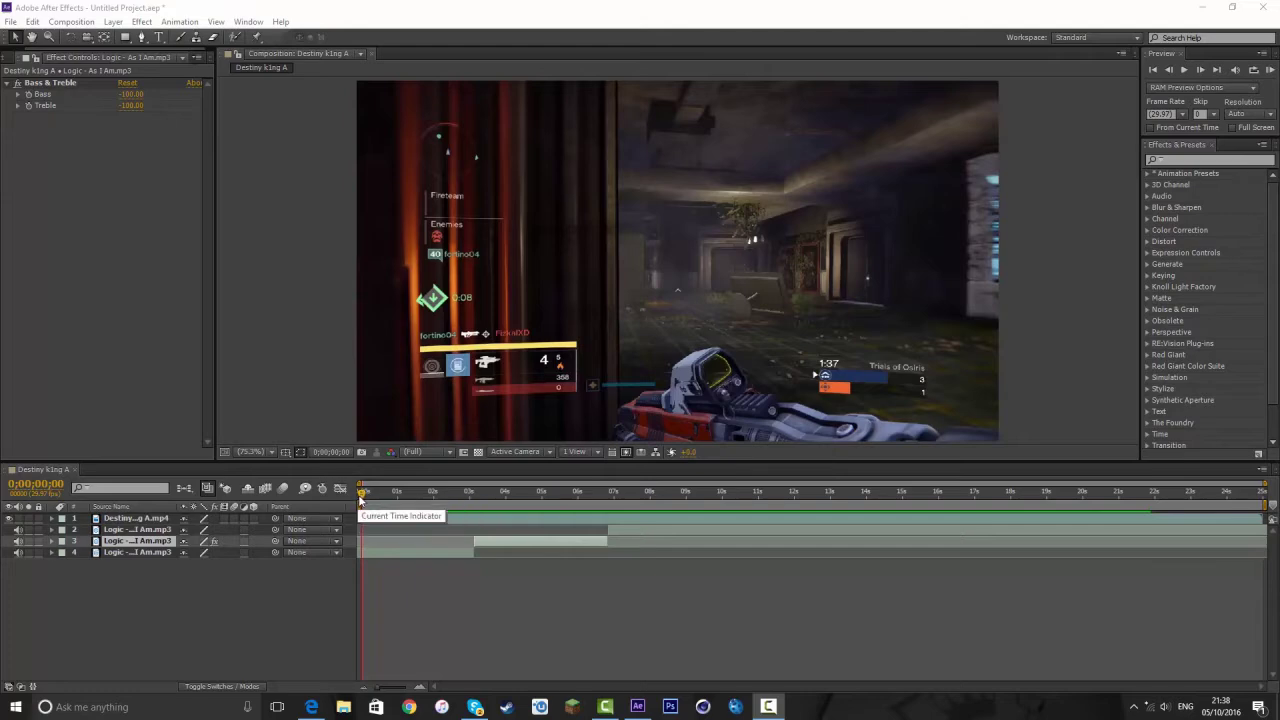
Scrub through the finished composition, then play a preview from the start.
mouse_move(360, 493)
left_mouse_down()
mouse_move(443, 516)
mouse_move(437, 497)
left_mouse_up()
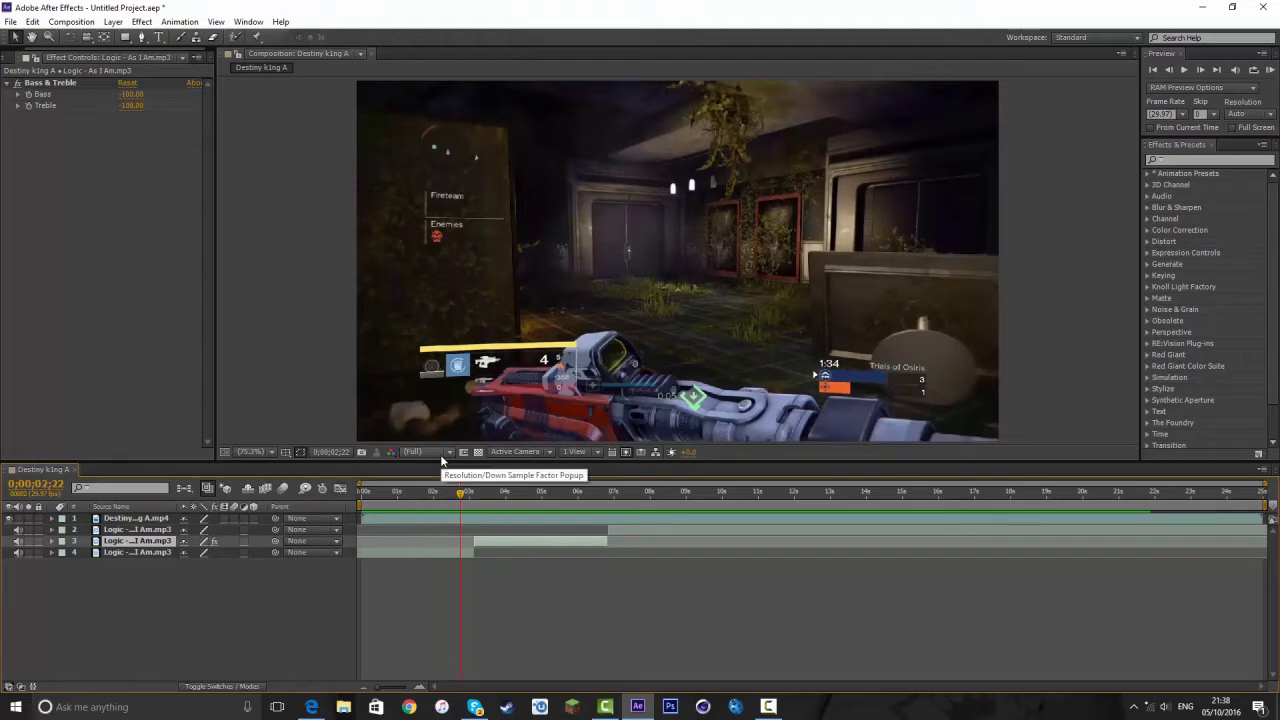
left_click_drag(374, 495, 361, 495)
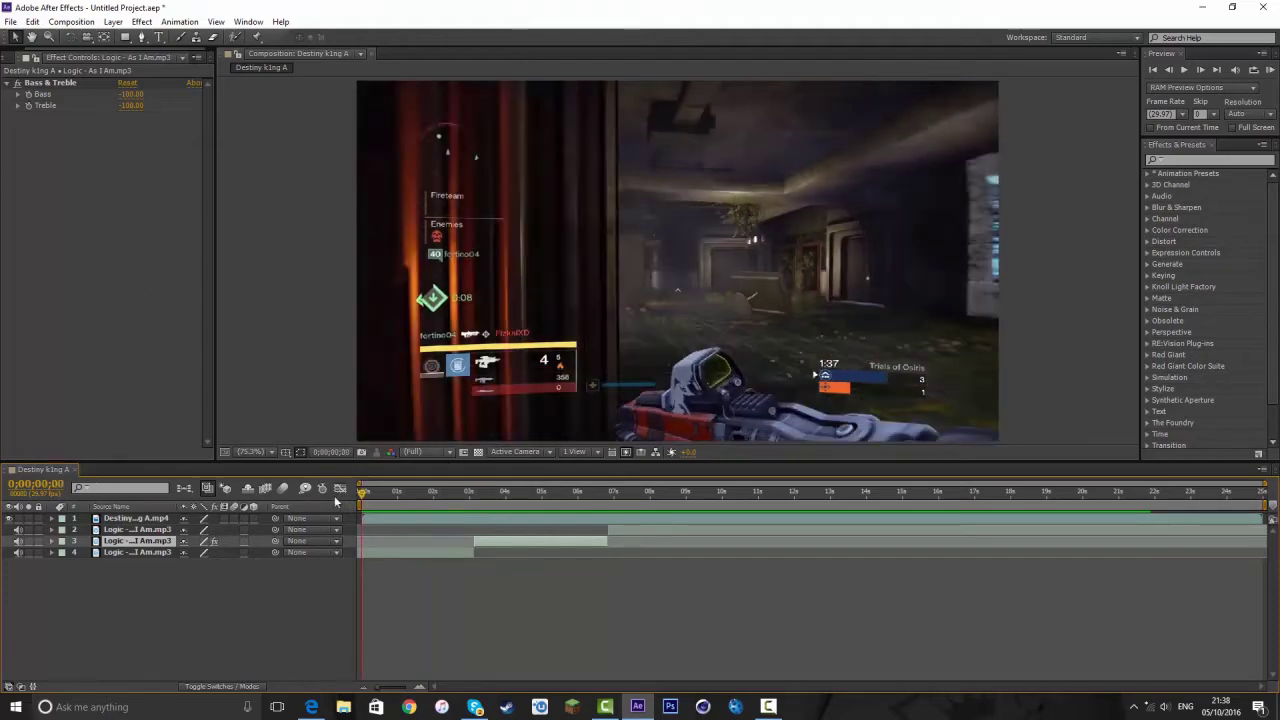
left_click(1270, 70)
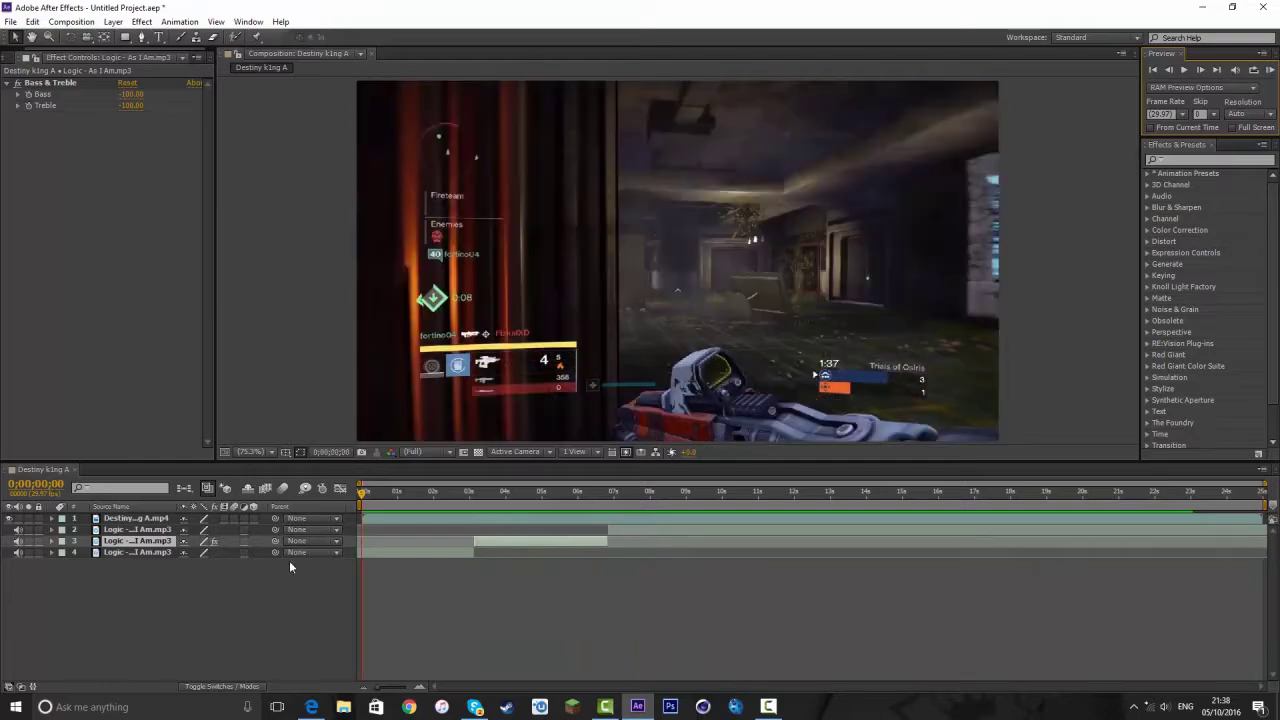
Scrub through the muffled music section and select the three music layers 2–4.
left_click_drag(400, 492, 419, 512)
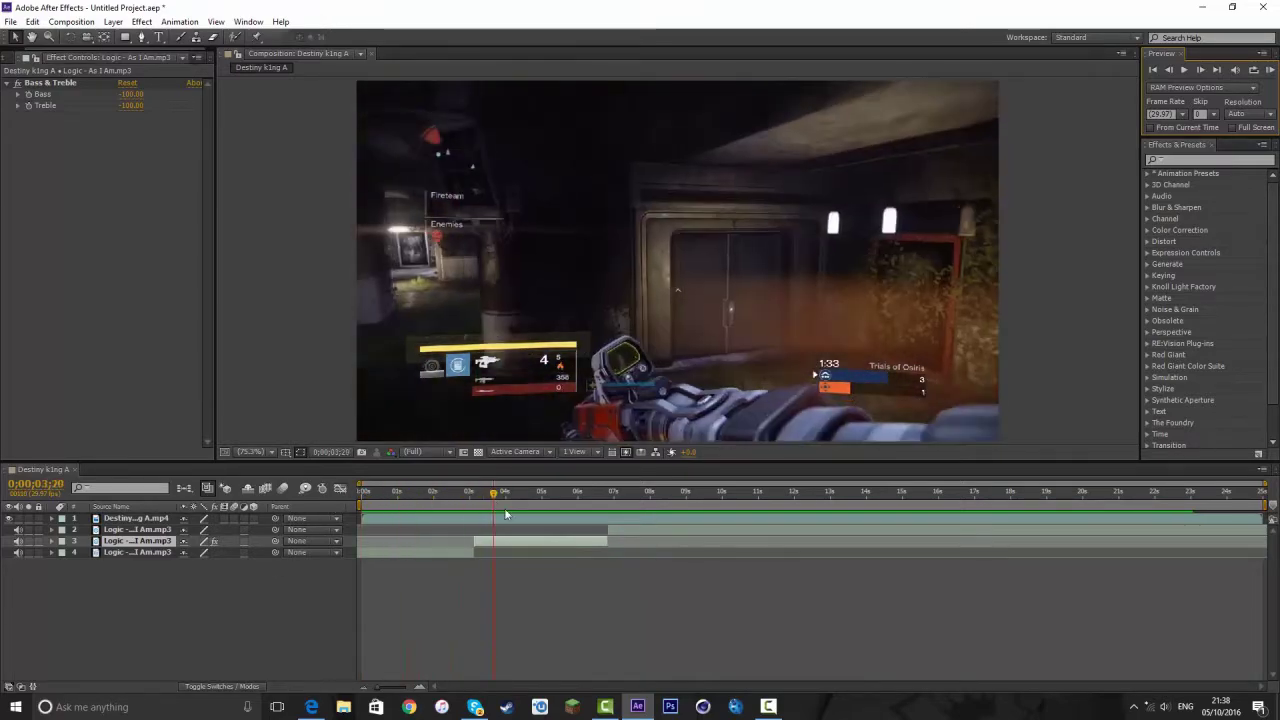
left_click_drag(505, 514, 631, 491)
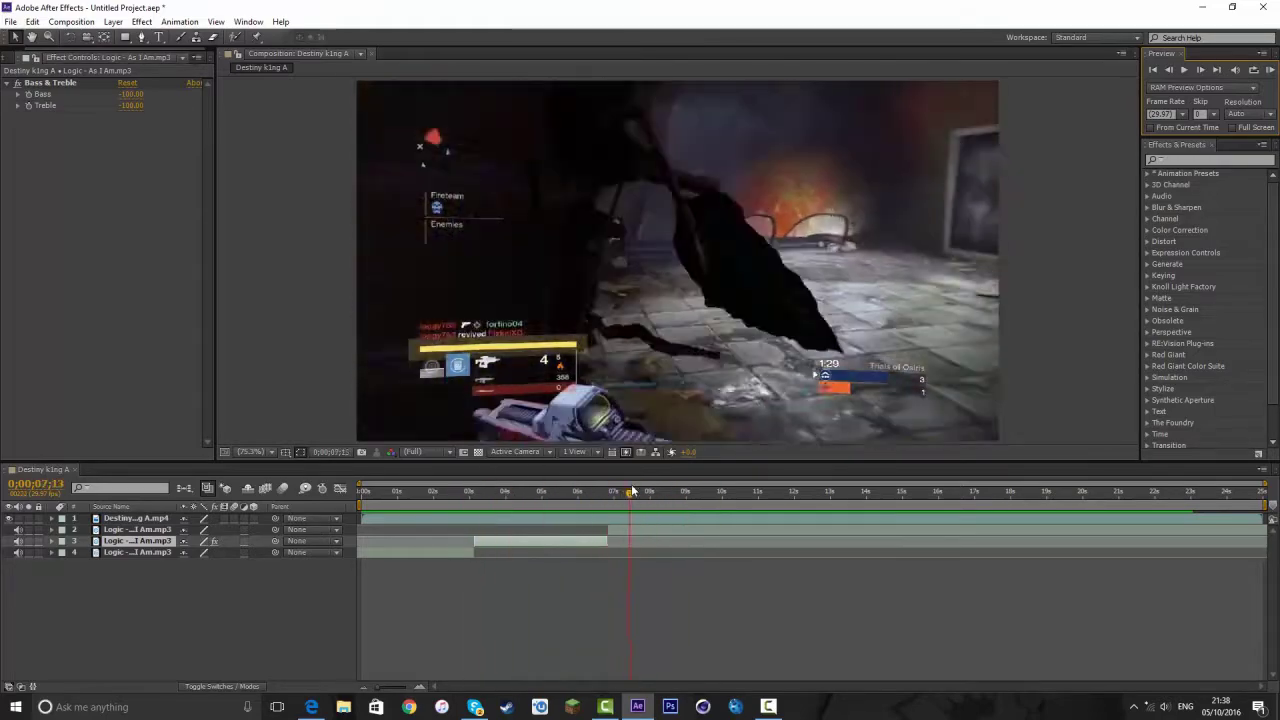
left_click(142, 600)
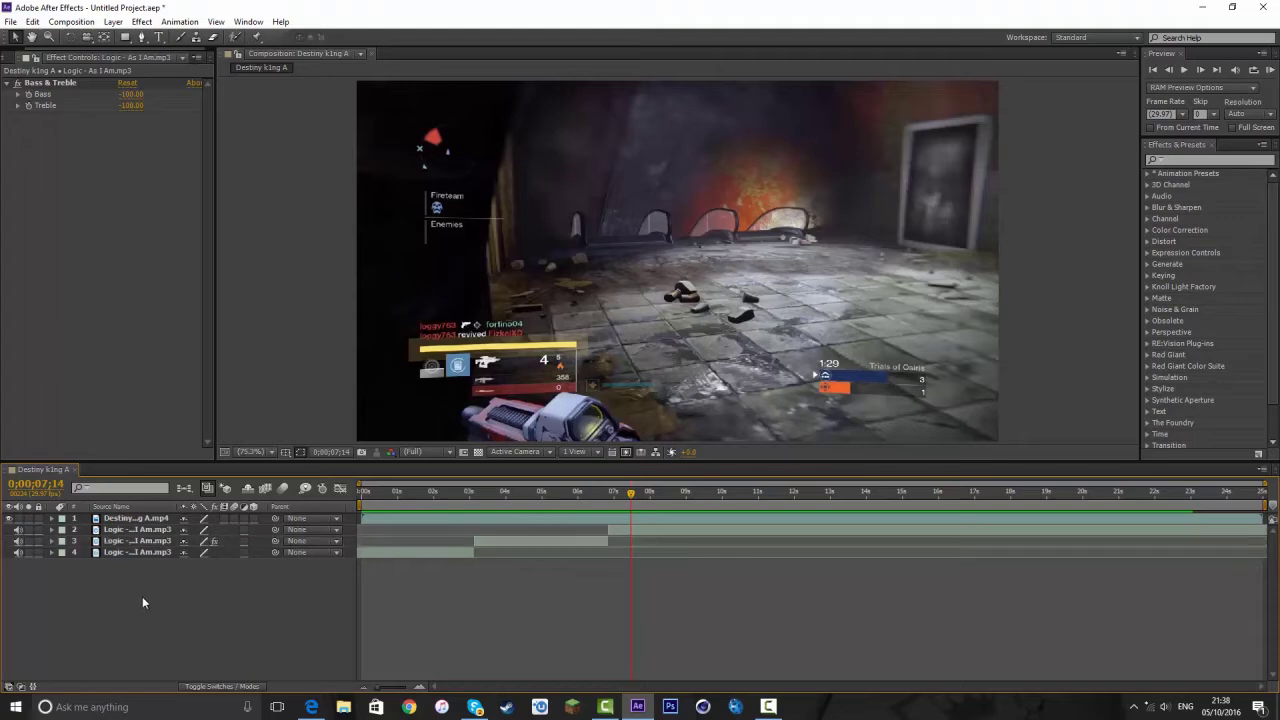
left_click_drag(142, 601, 152, 532)
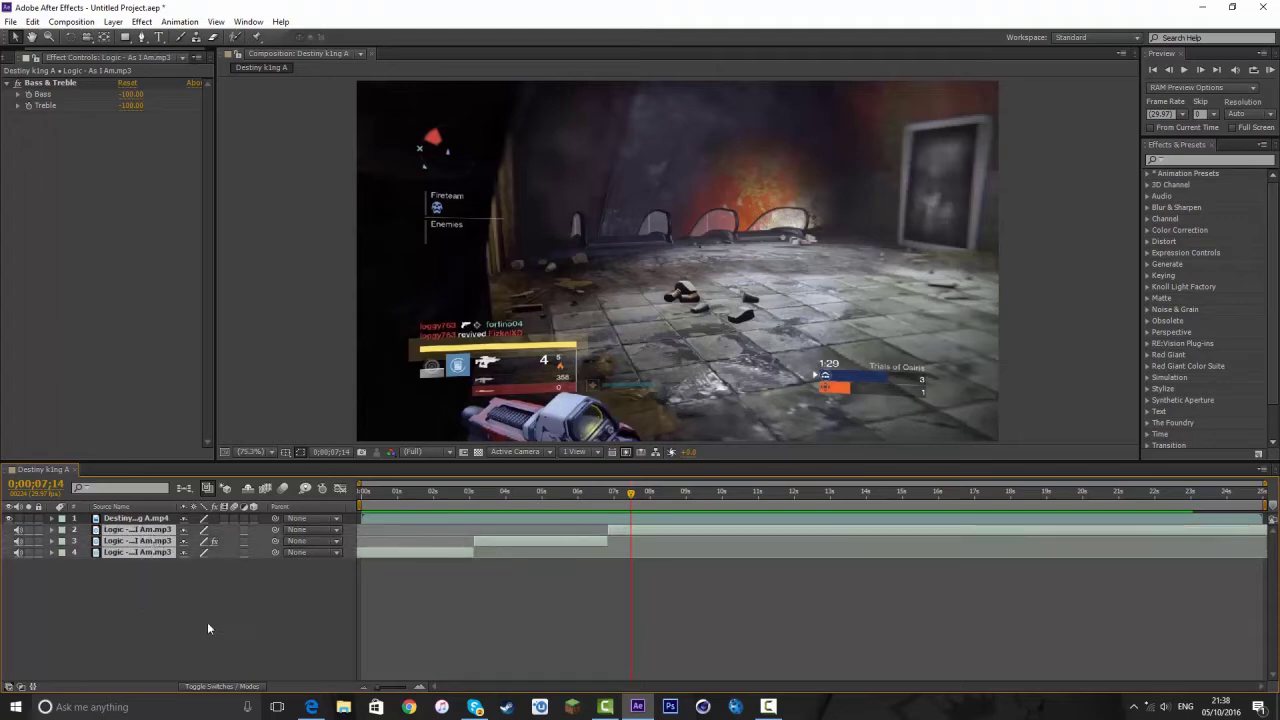
Delete music layers 2–4 and add Logic - As I Am.mp3 from the Project panel to the timeline.
key("Delete")
left_click_drag(528, 491, 571, 491)
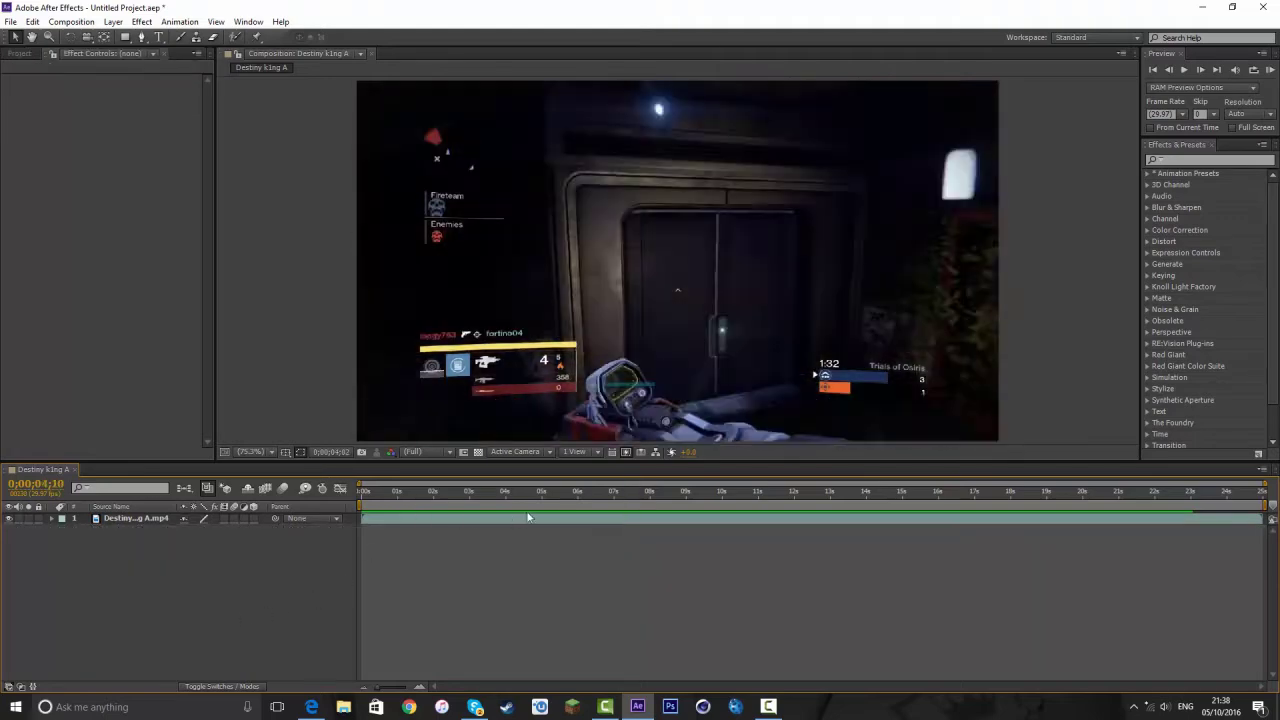
left_click(17, 54)
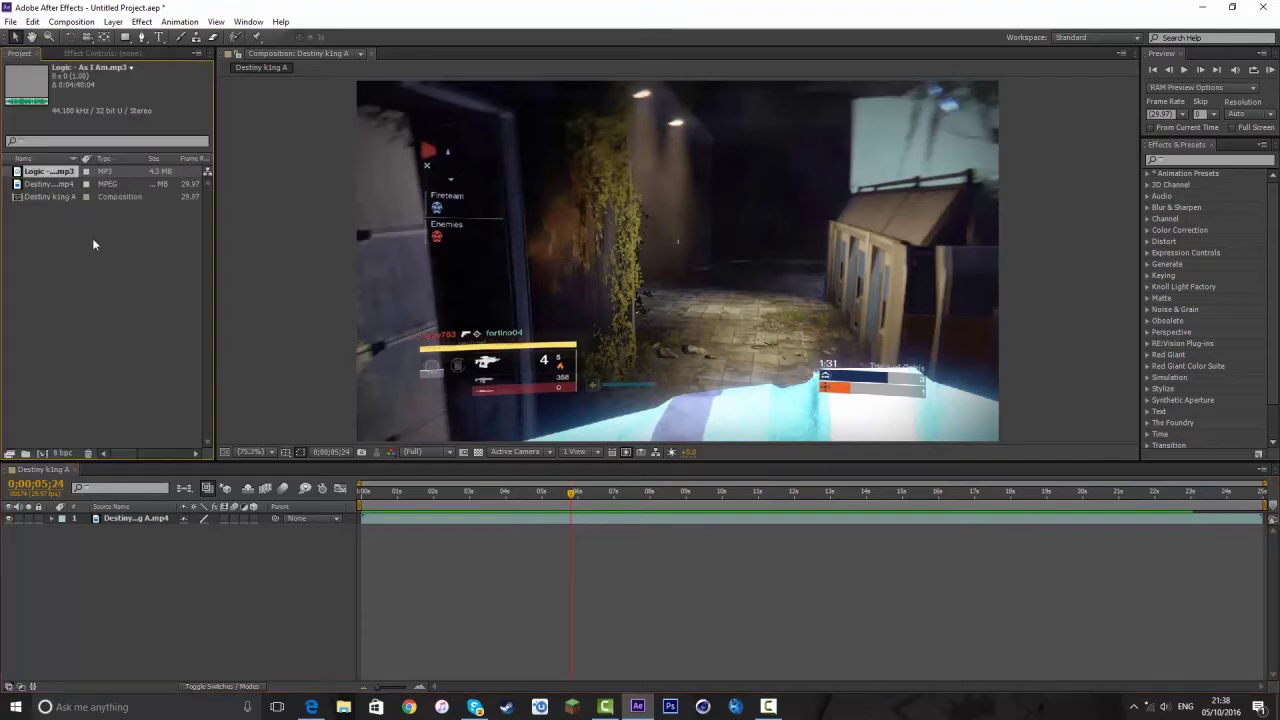
left_click_drag(48, 175, 150, 529)
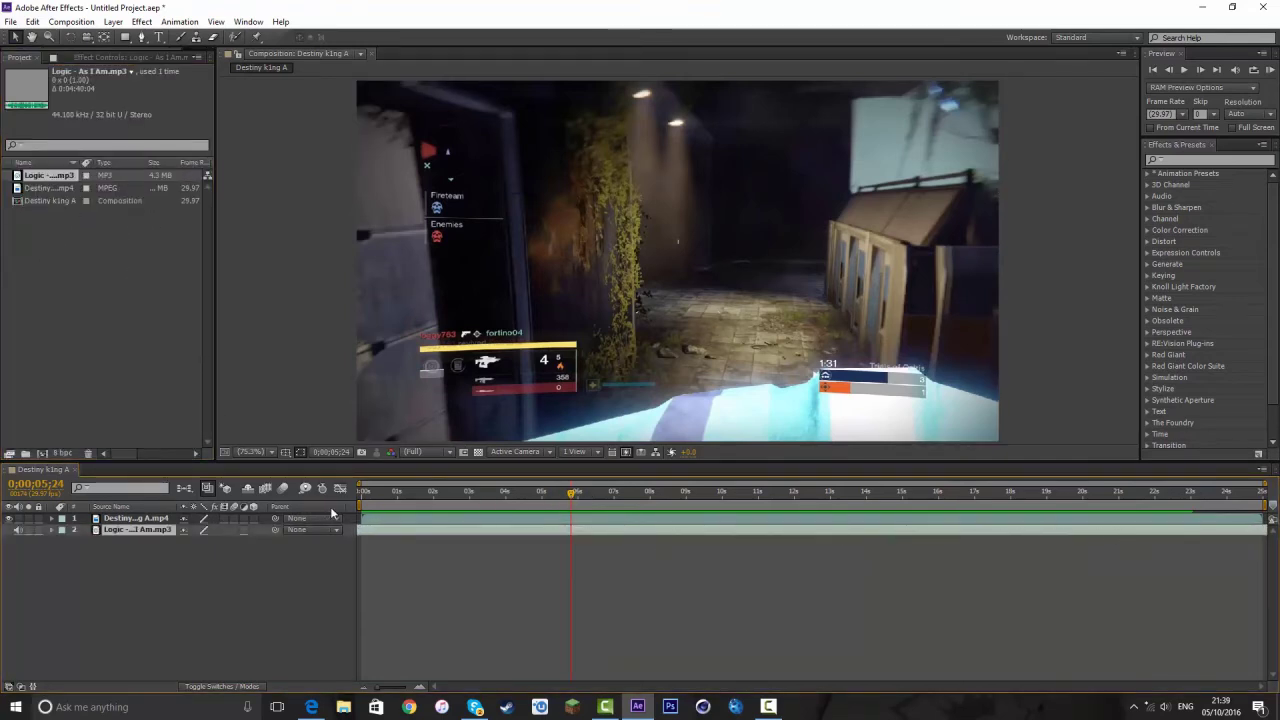
left_click_drag(569, 508, 587, 508)
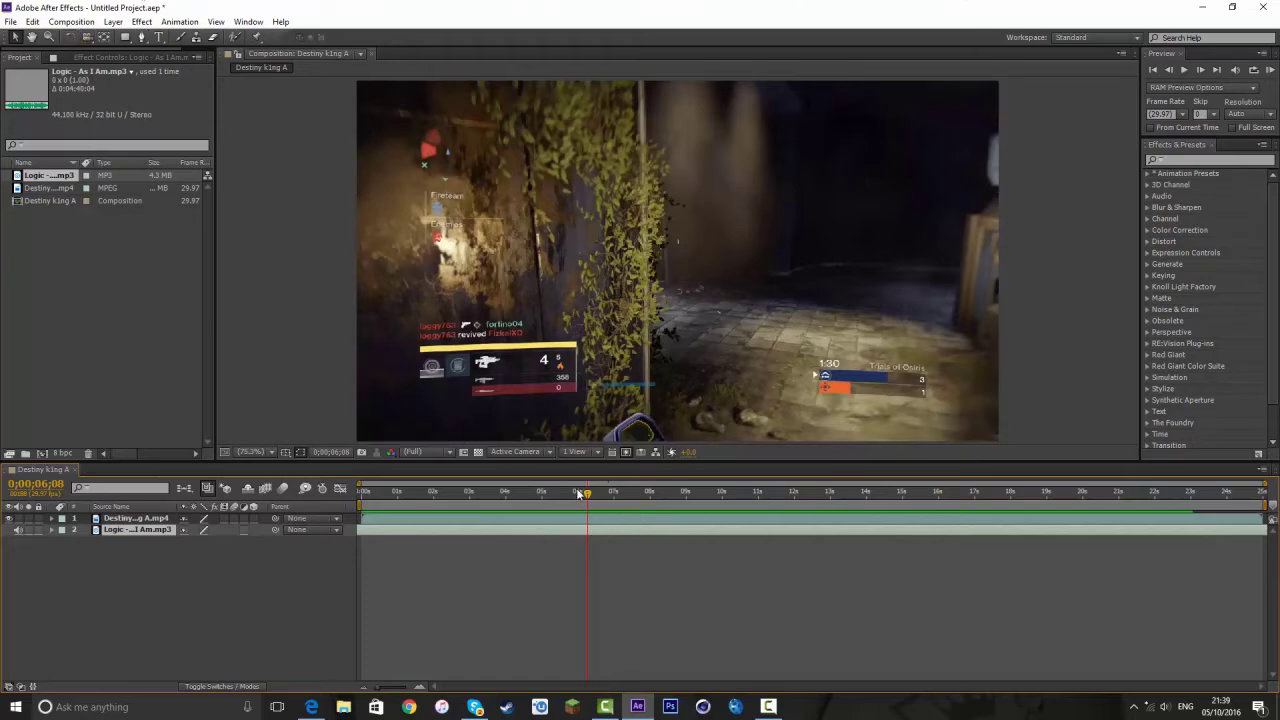
Split the Logic music layer at 0;00;06;04 with Edit > Split Layer.
left_click_drag(598, 497, 582, 530)
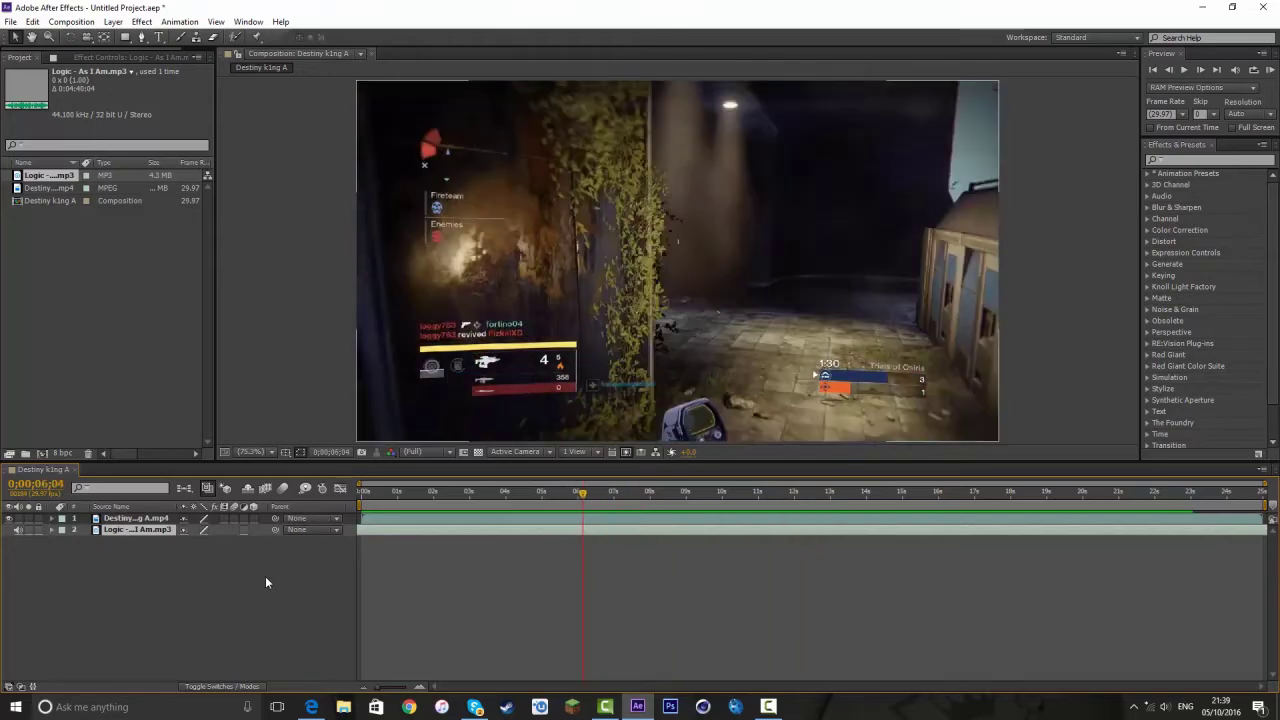
left_click(113, 21)
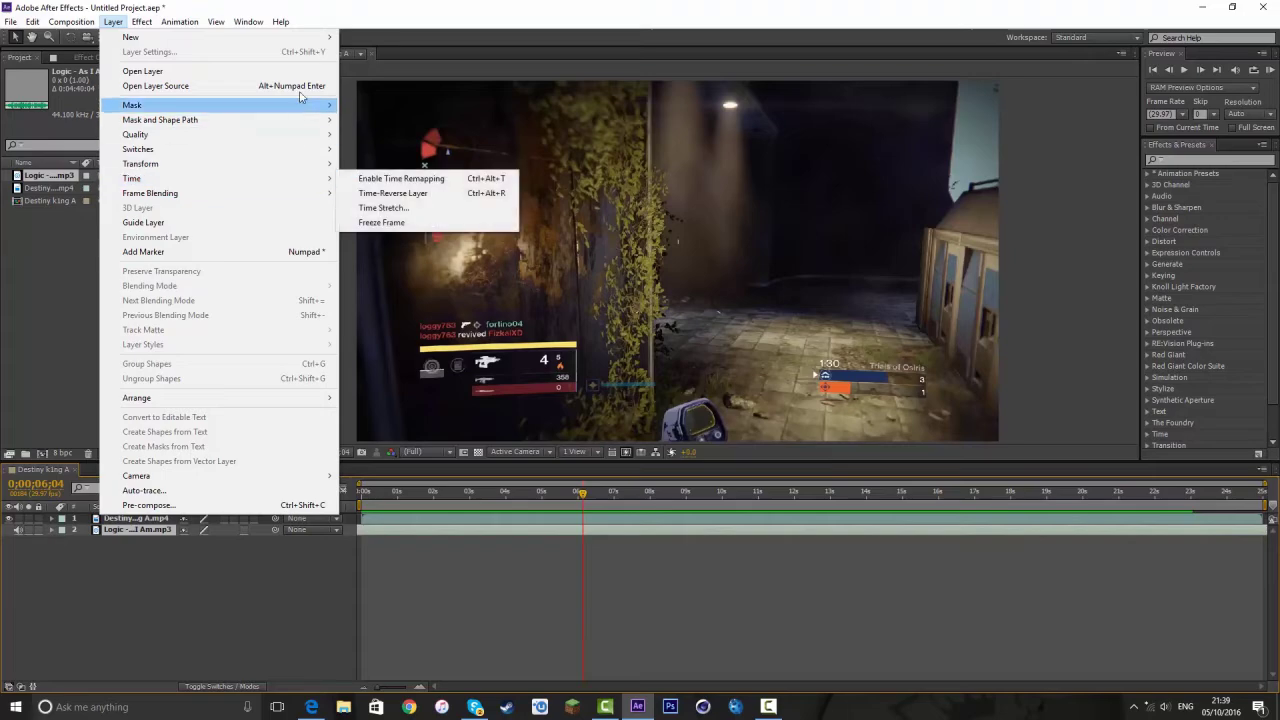
left_click(71, 21)
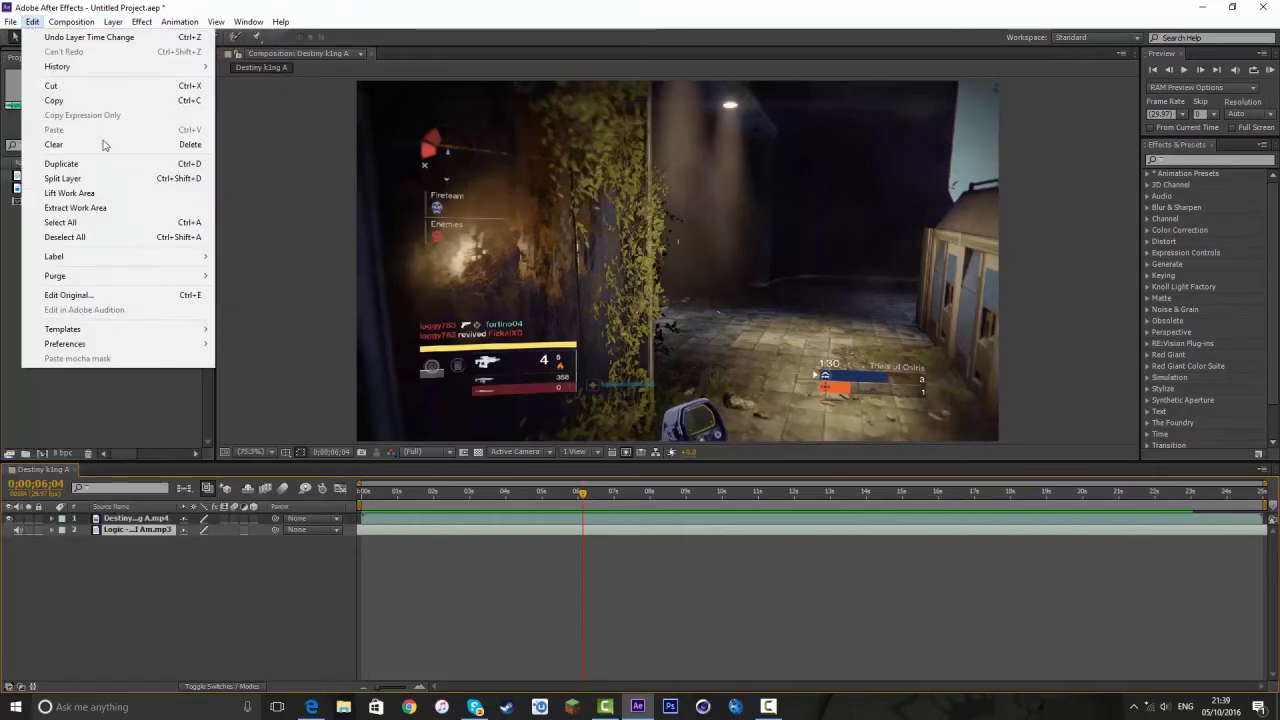
left_click(160, 179)
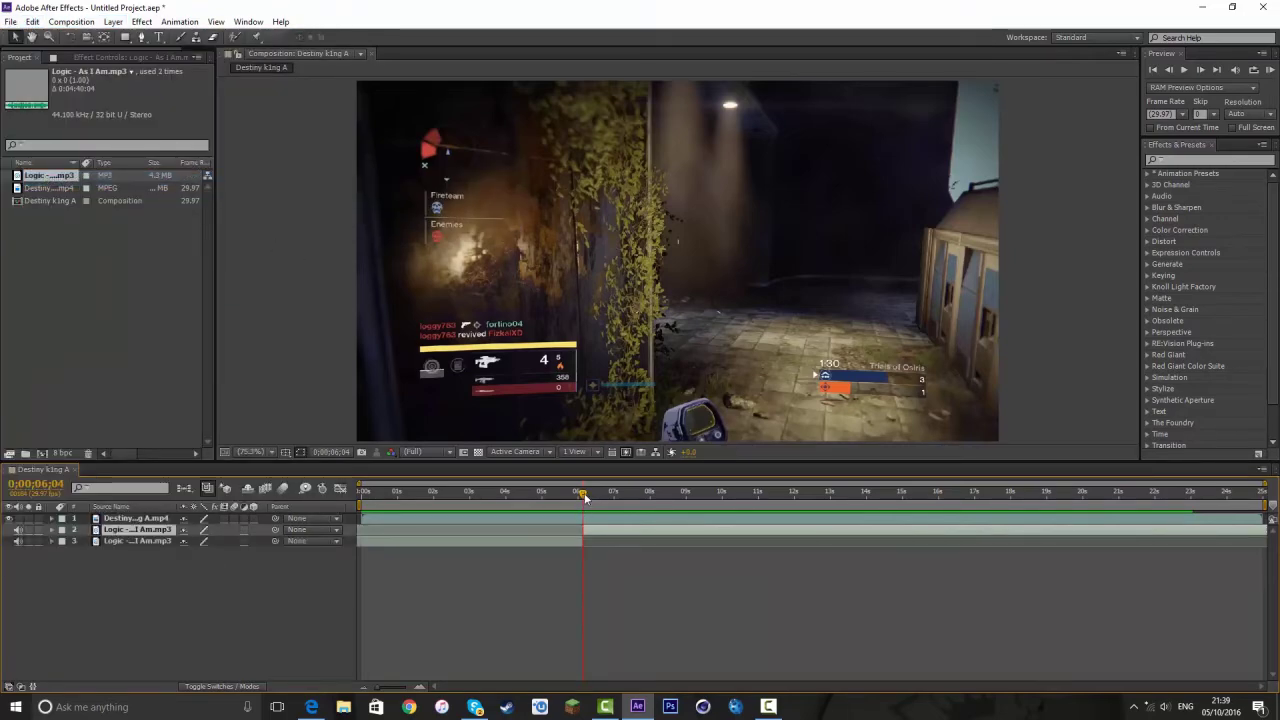
Split the music layer again at 0;00;08;29.
left_click(690, 492)
left_click_drag(692, 515, 685, 515)
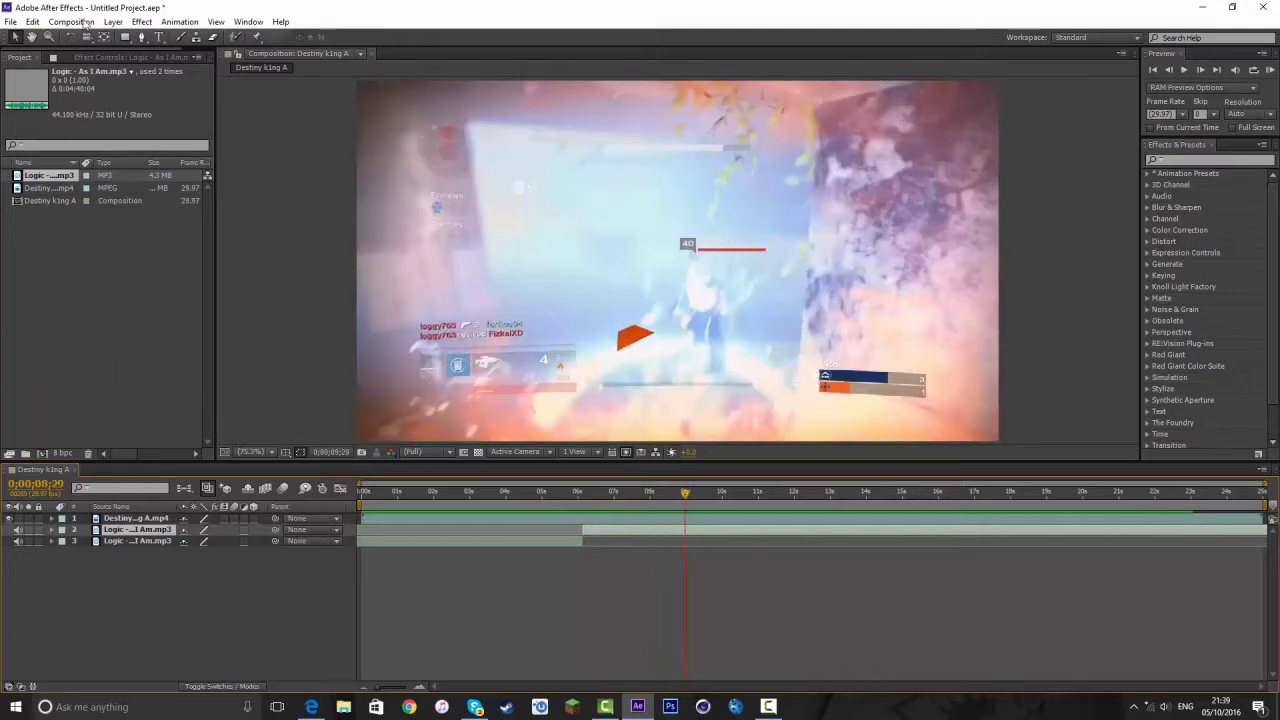
left_click(33, 21)
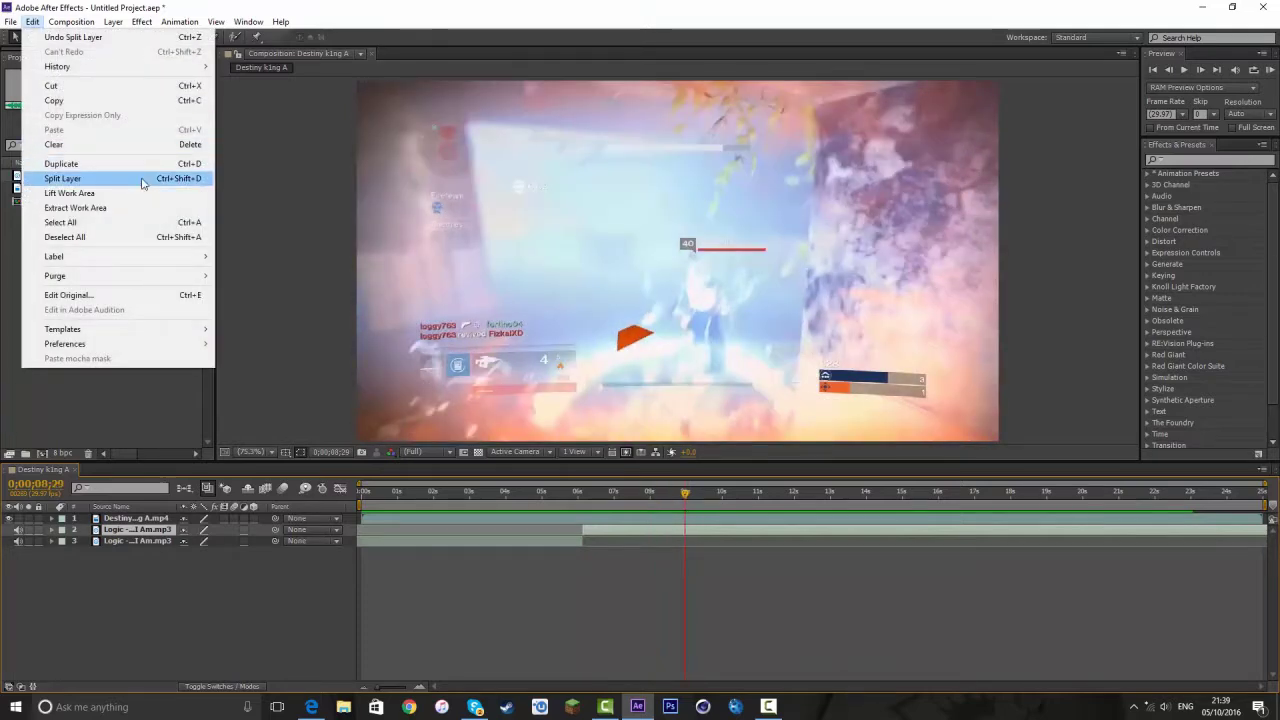
left_click(142, 182)
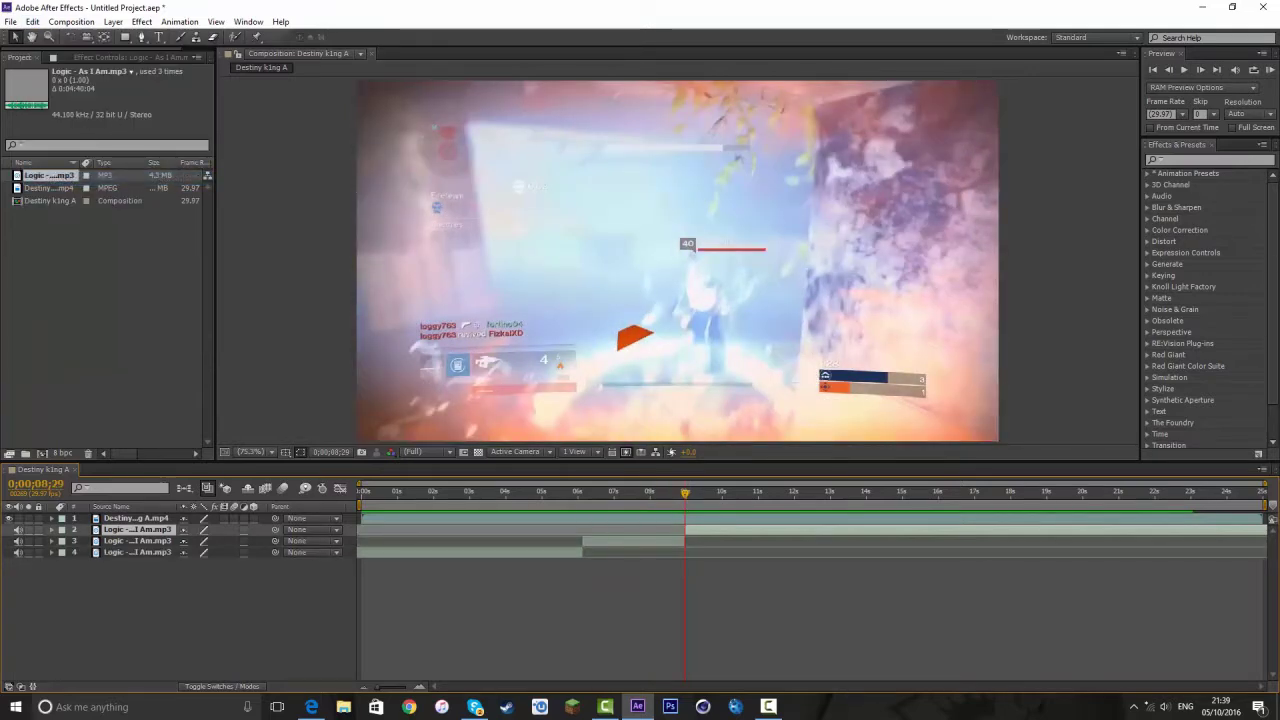
Apply Bass & Treble to layer 3, the middle Logic piece, with Bass -100 and Treble -100.
left_click(586, 501)
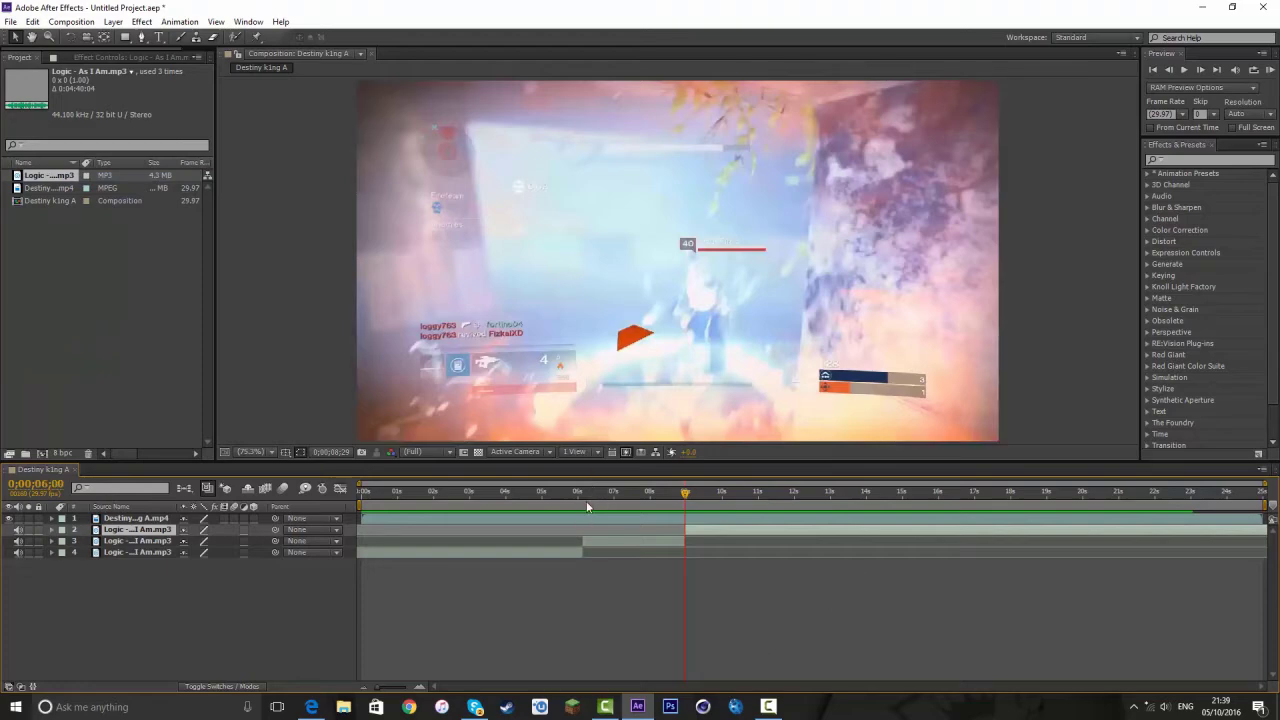
left_click_drag(586, 501, 638, 519)
right_click(160, 541)
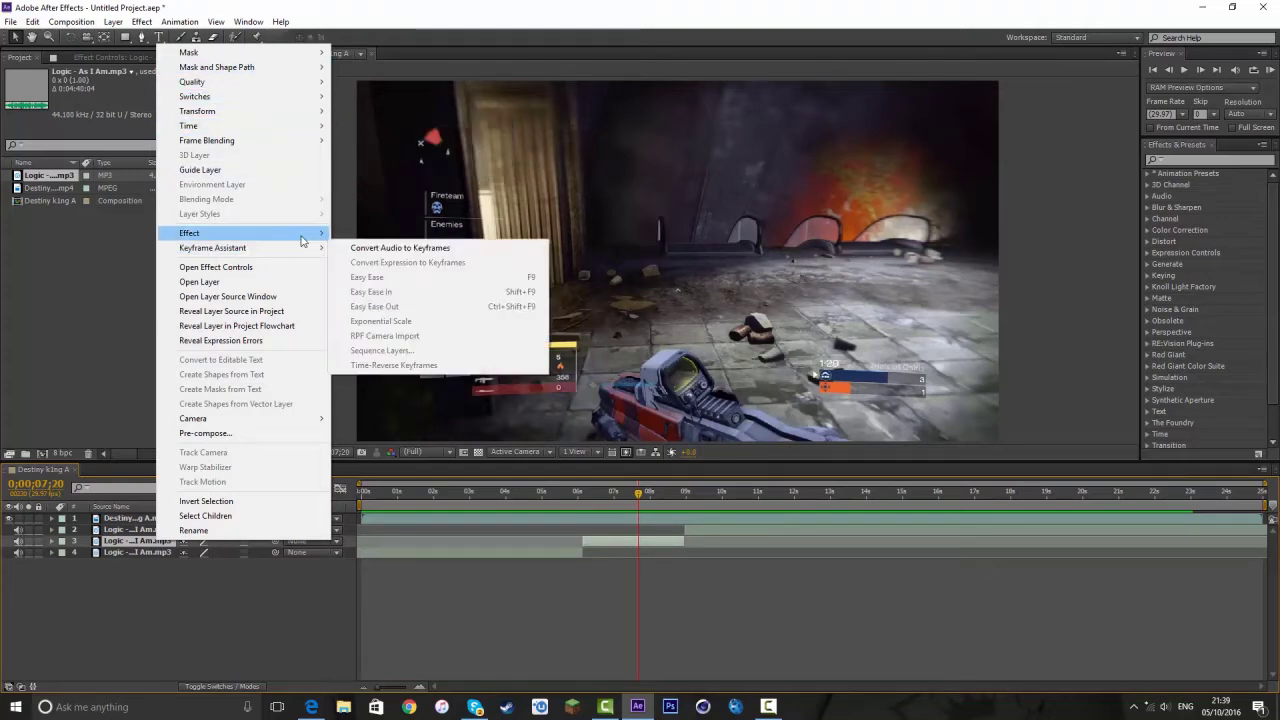
mouse_move(240, 233)
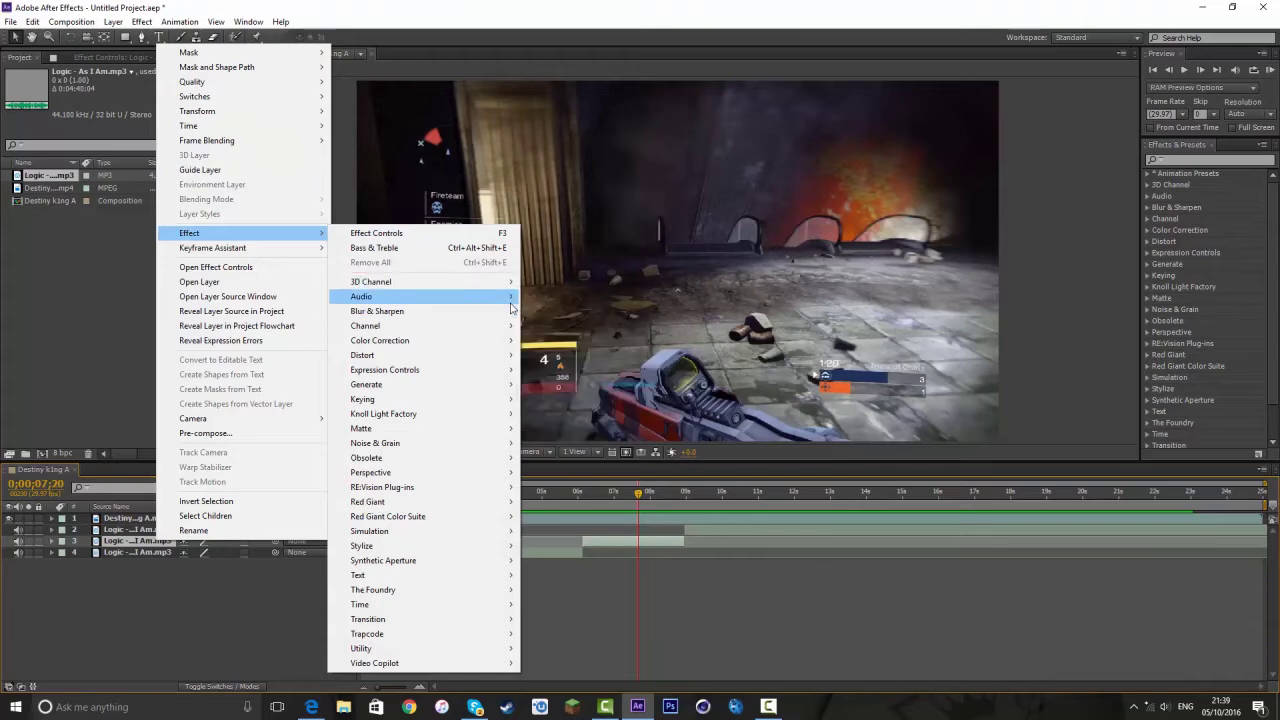
mouse_move(361, 296)
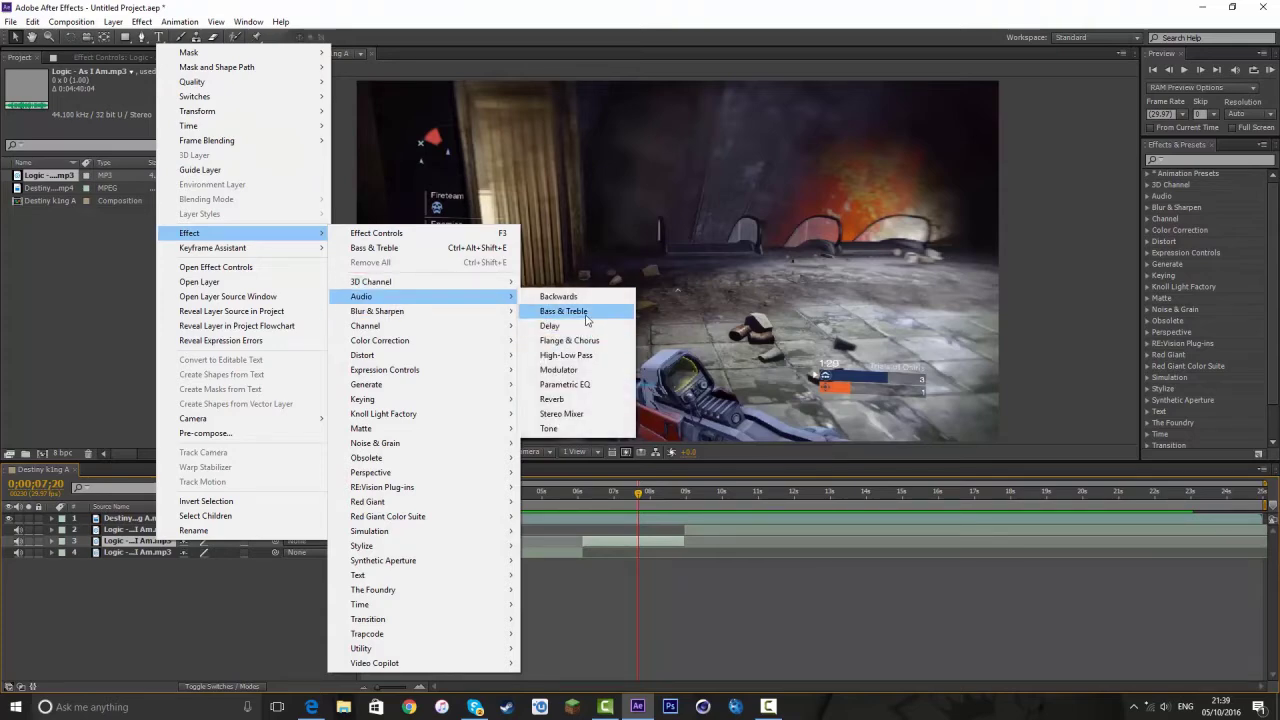
left_click(578, 311)
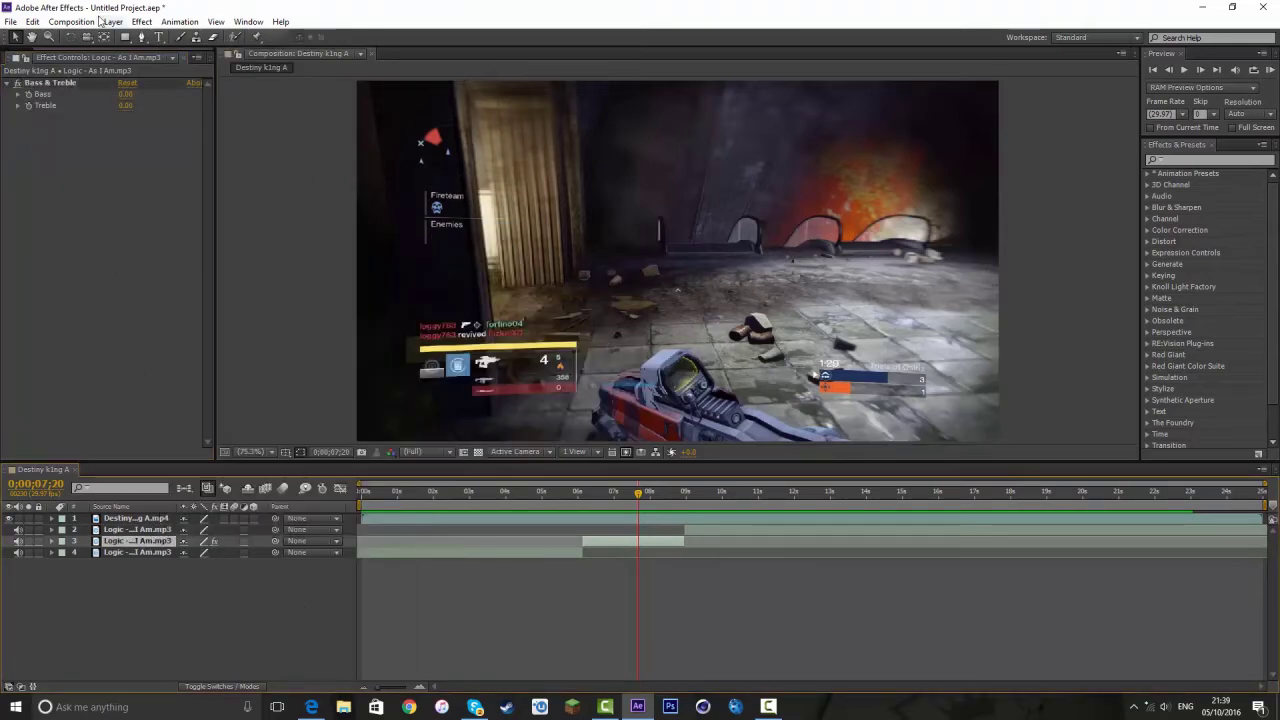
left_click(126, 94)
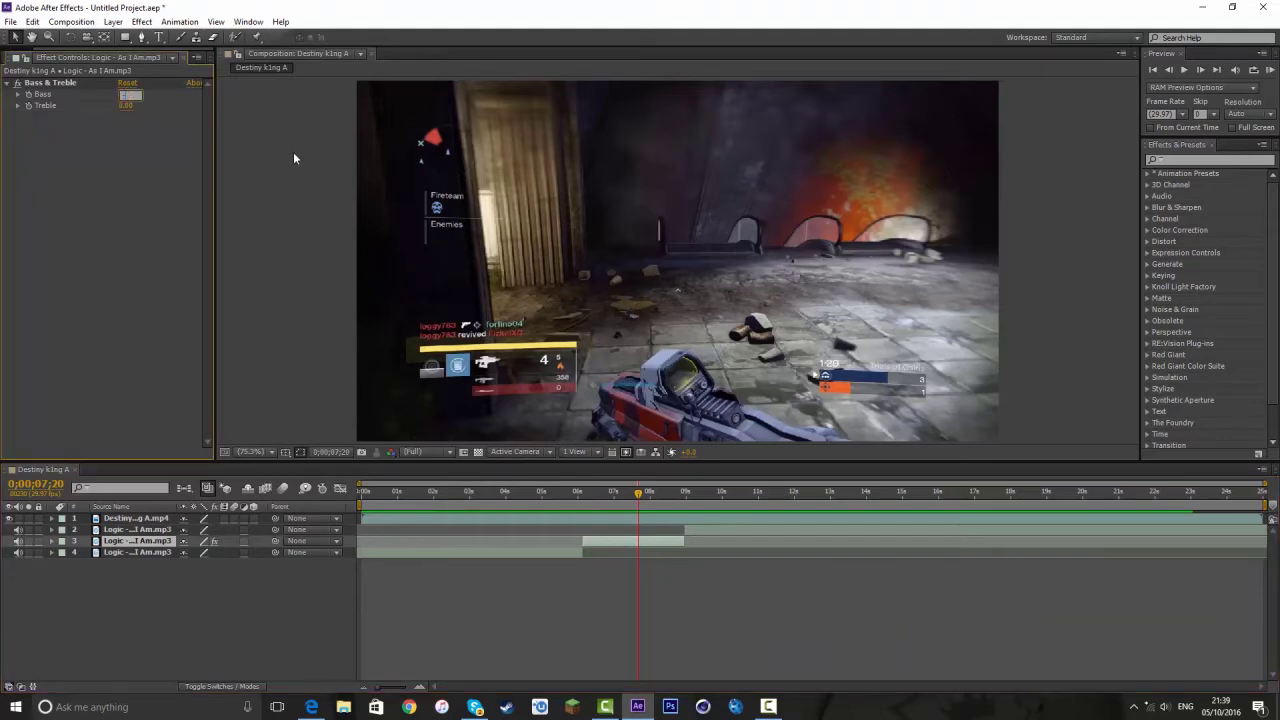
type("-100")
left_click(123, 106)
type("-100")
key("Return")
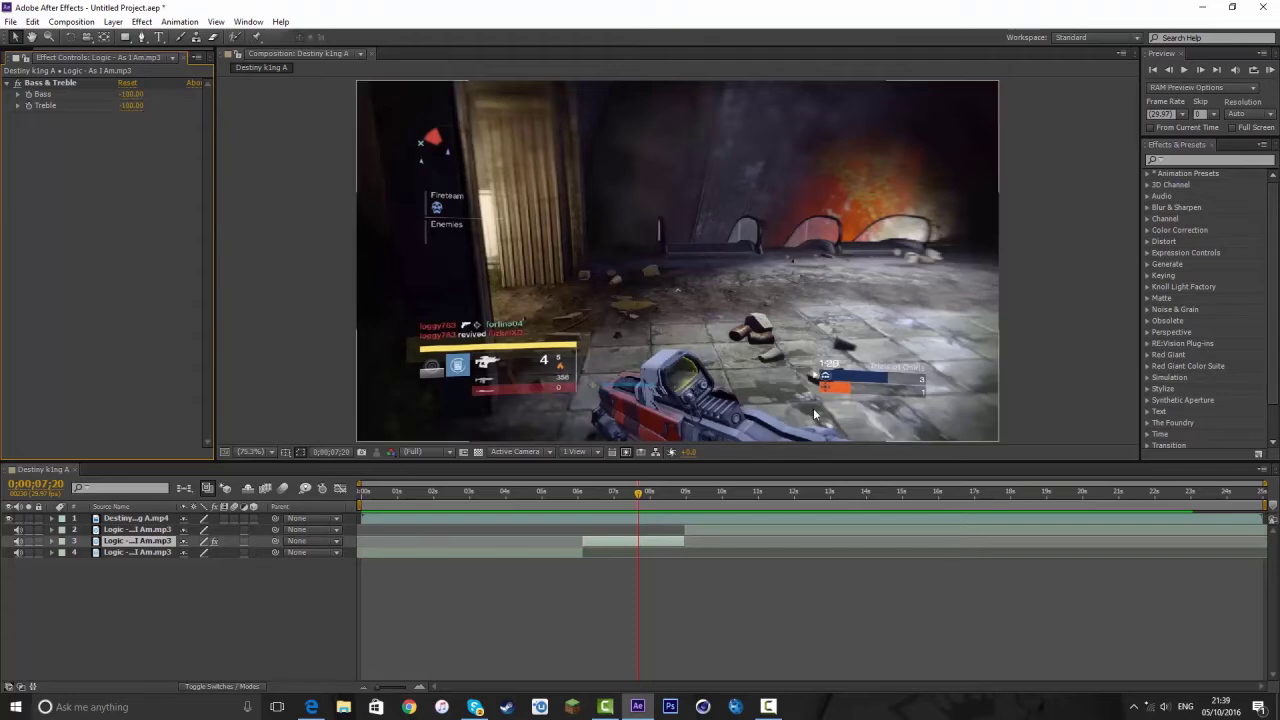
Raise the Windows volume and RAM Preview the composition from the first frame.
left_click(491, 491)
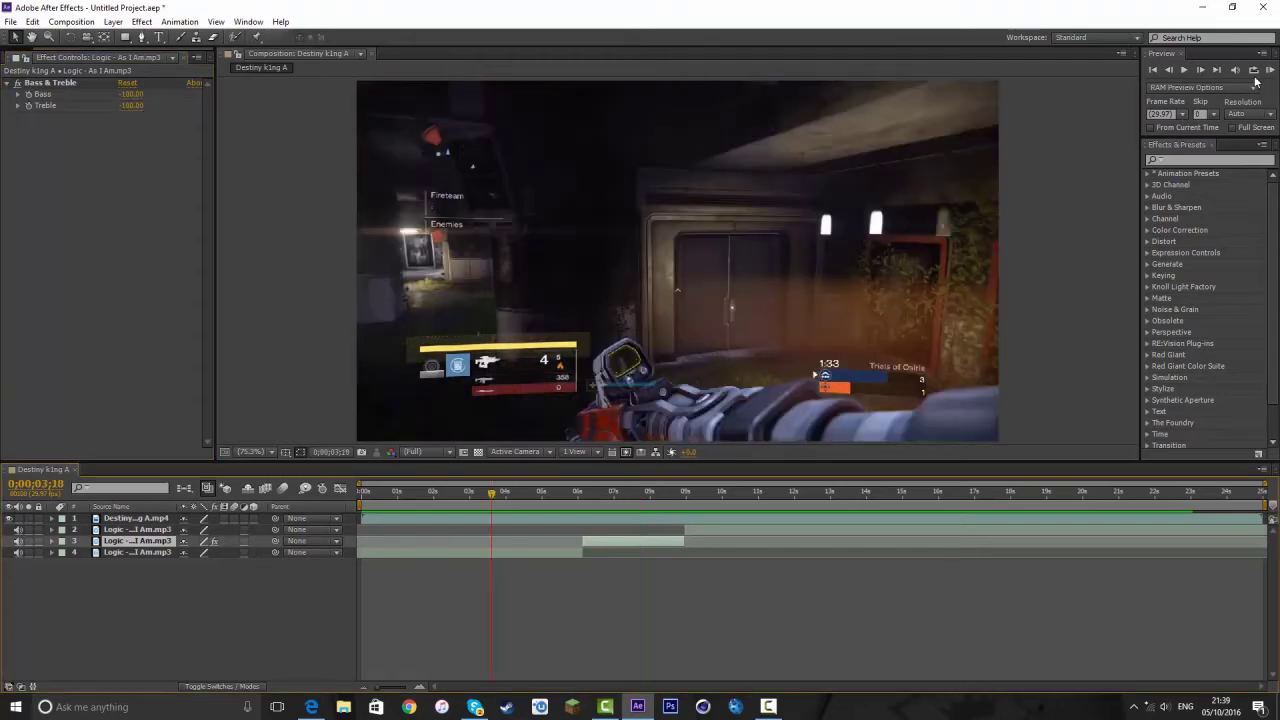
left_click(1164, 706)
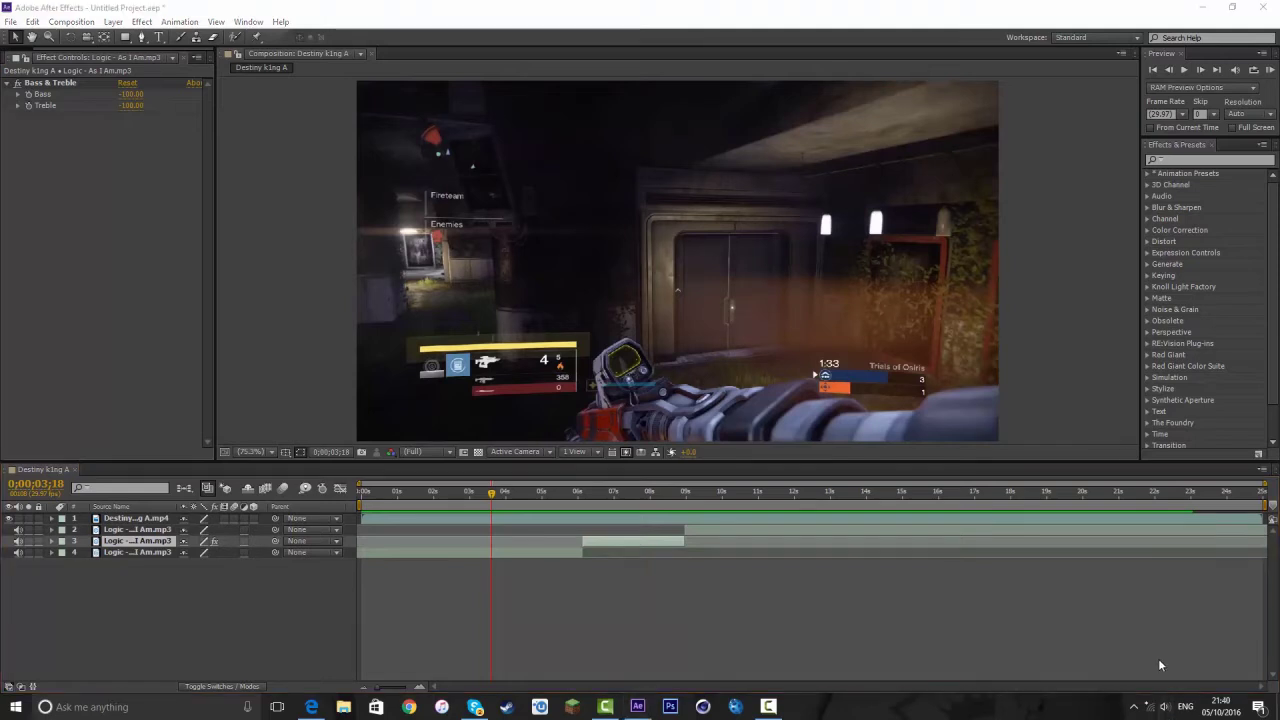
scroll(1156, 660, "up", 3)
scroll(1155, 655, "up", 2)
left_click(1160, 604)
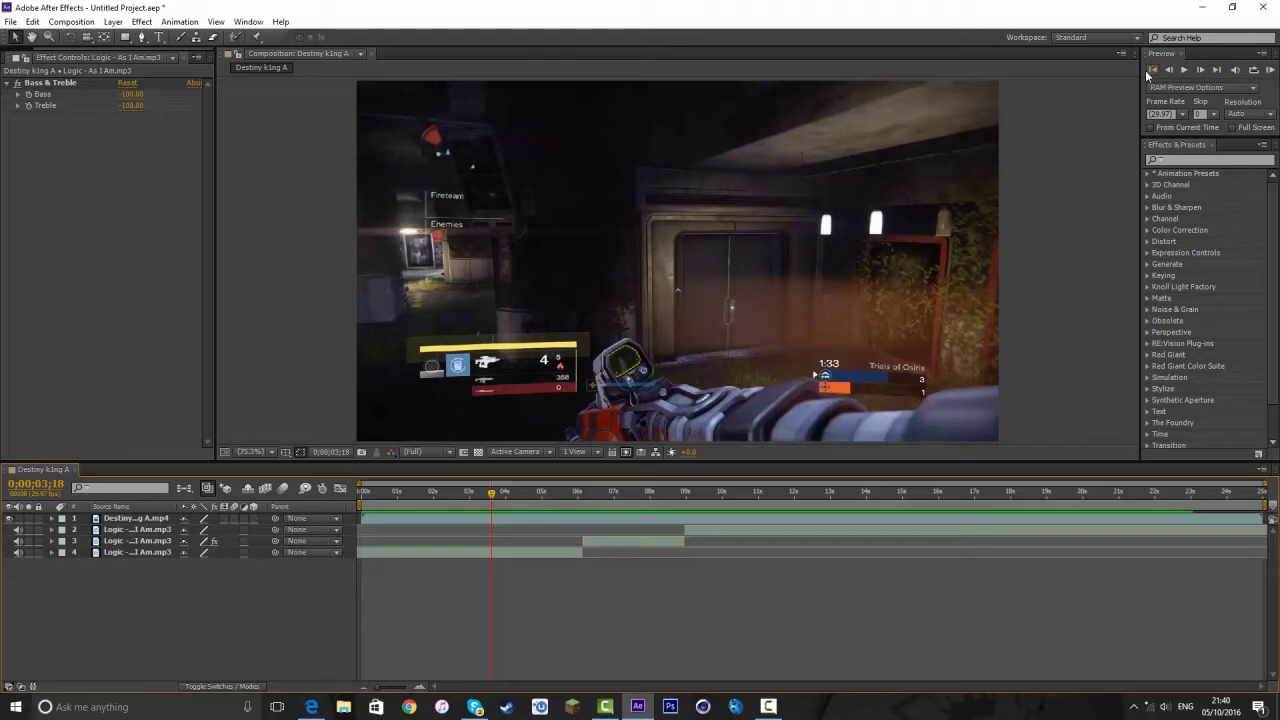
left_click(1152, 69)
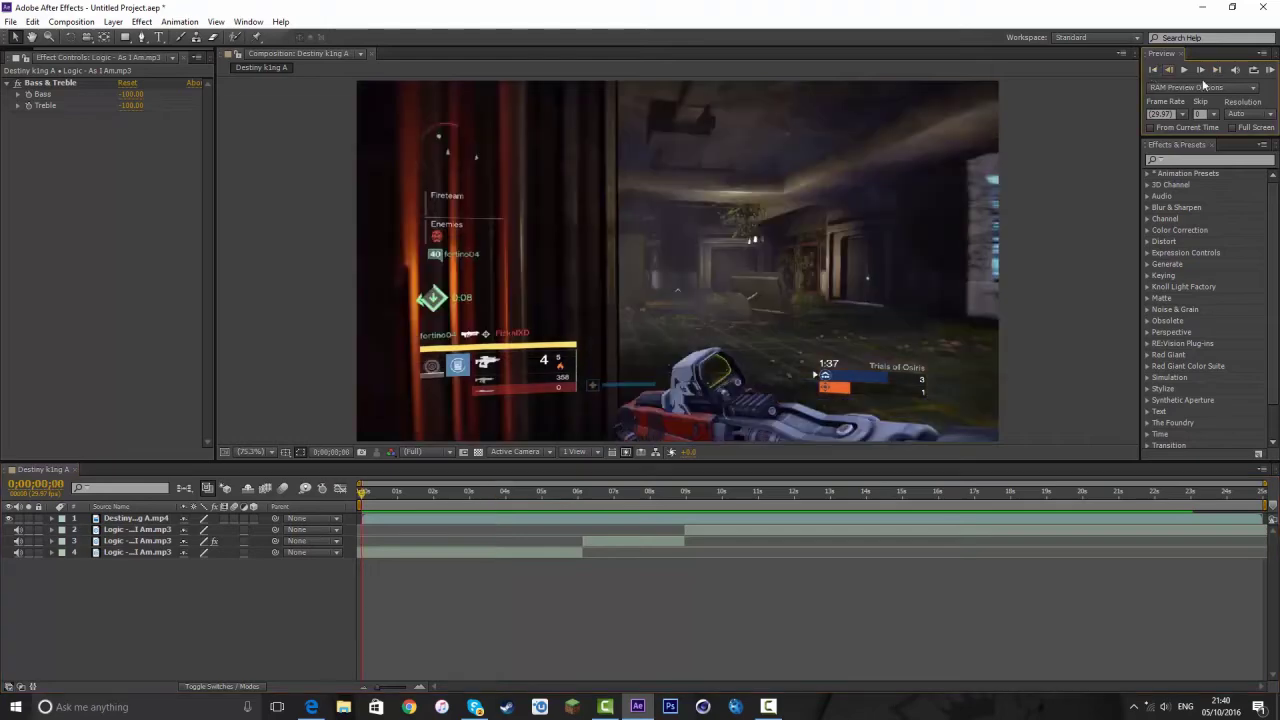
left_click(1269, 69)
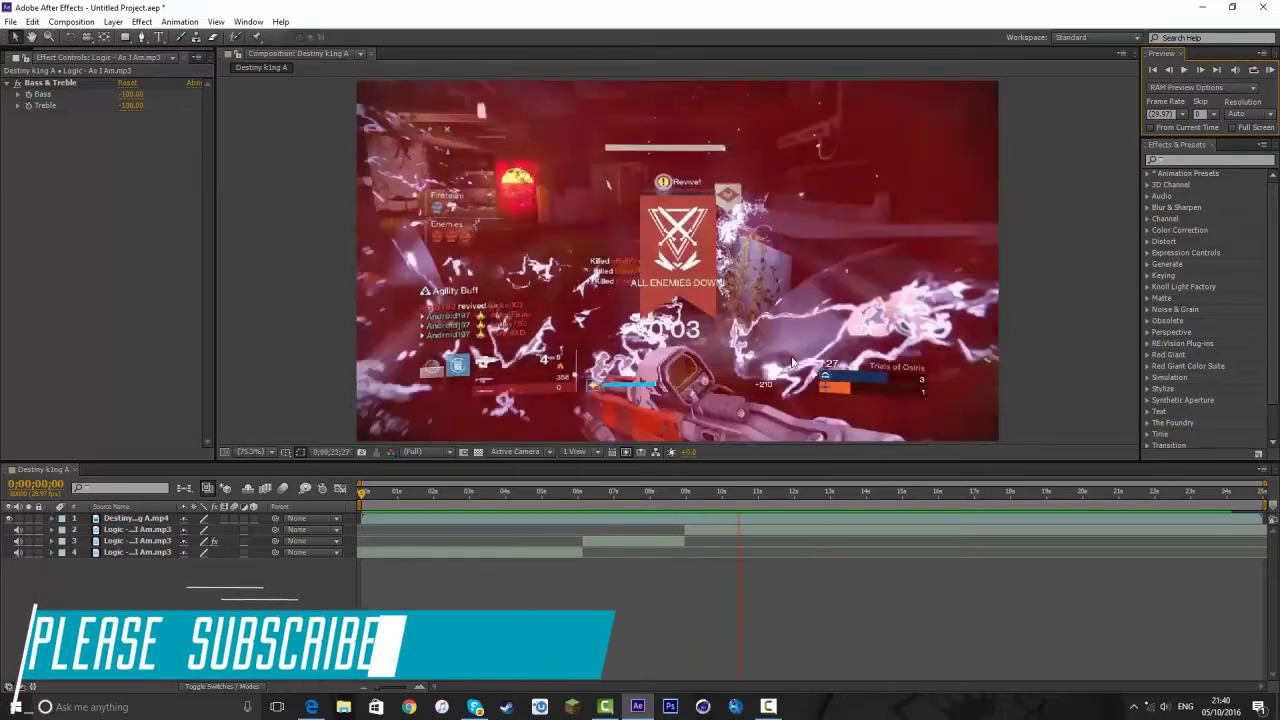
Stop playback and drag the taskbar volume slider down to 16.
key("space")
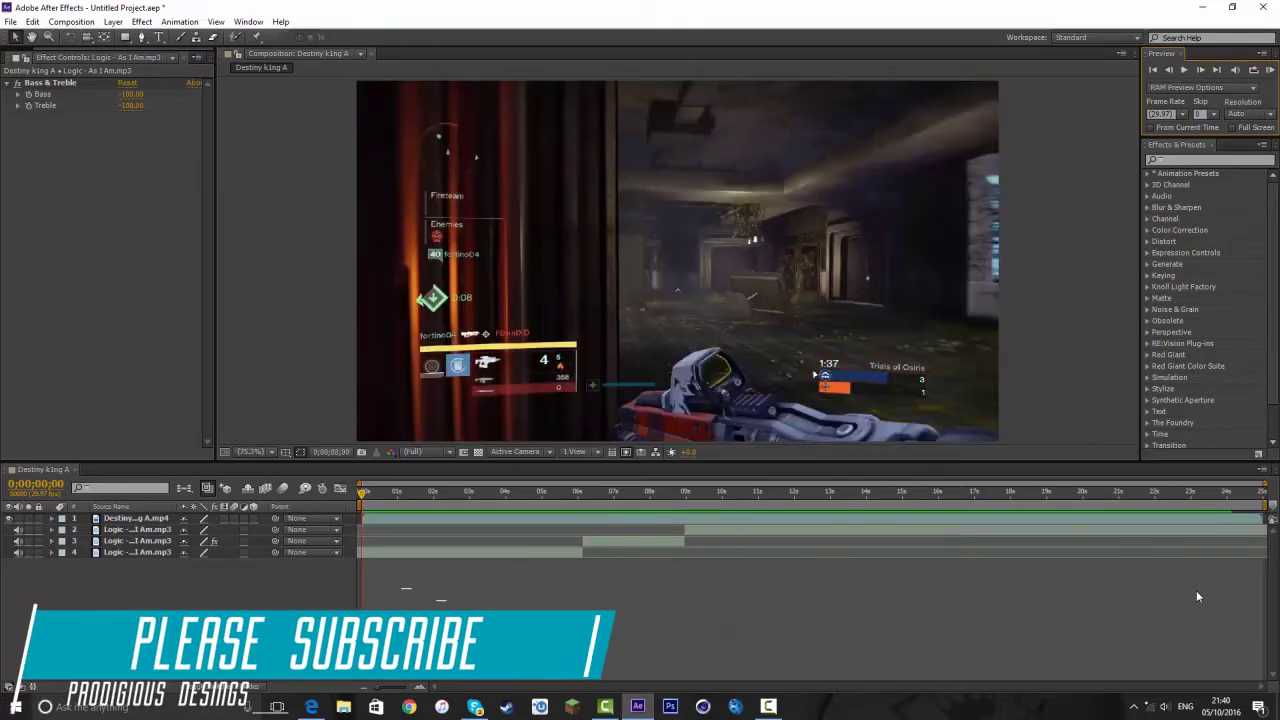
left_click(1164, 706)
left_click_drag(1120, 676, 1111, 676)
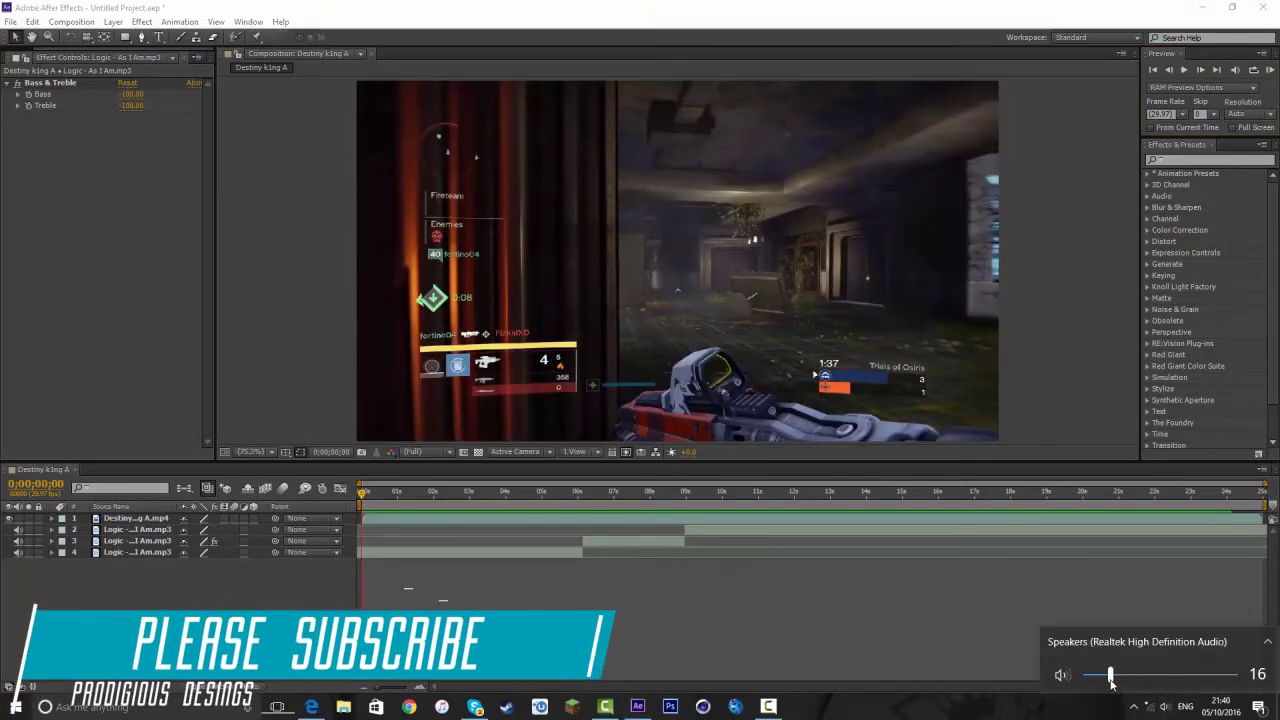